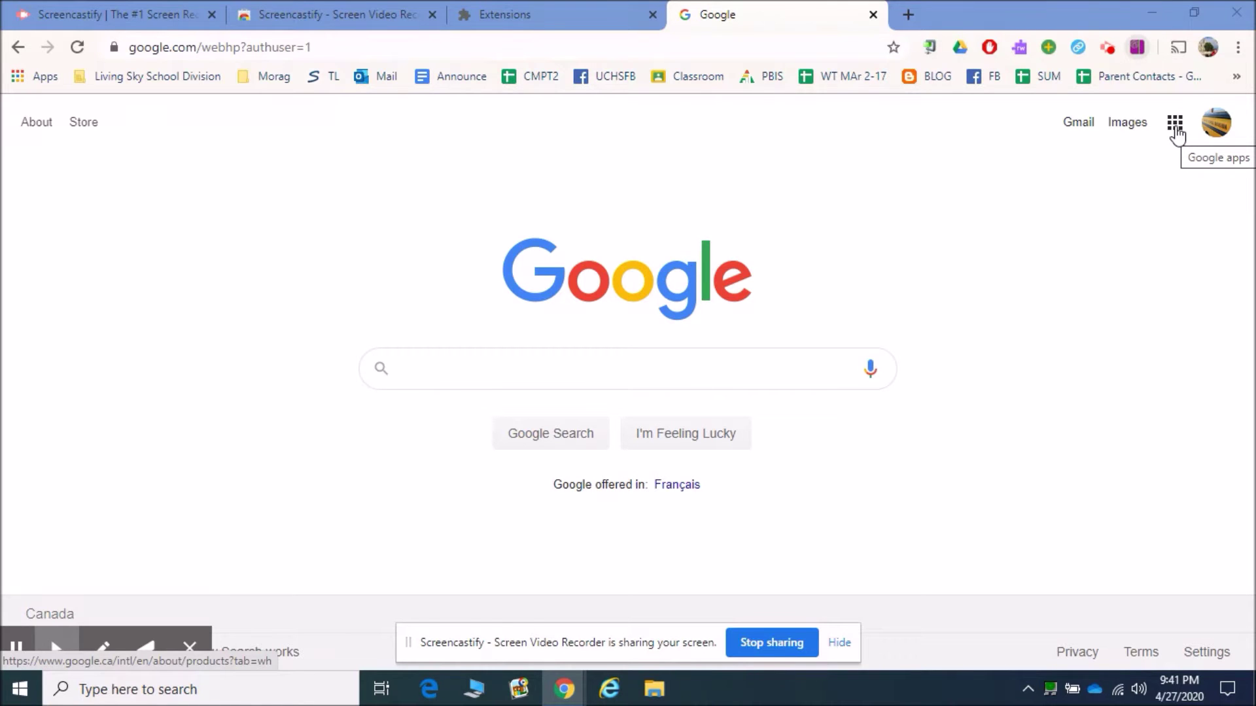
Step: Go to Google Classroom from the Google apps grid and open the Grade 9s course
left_click(1176, 128)
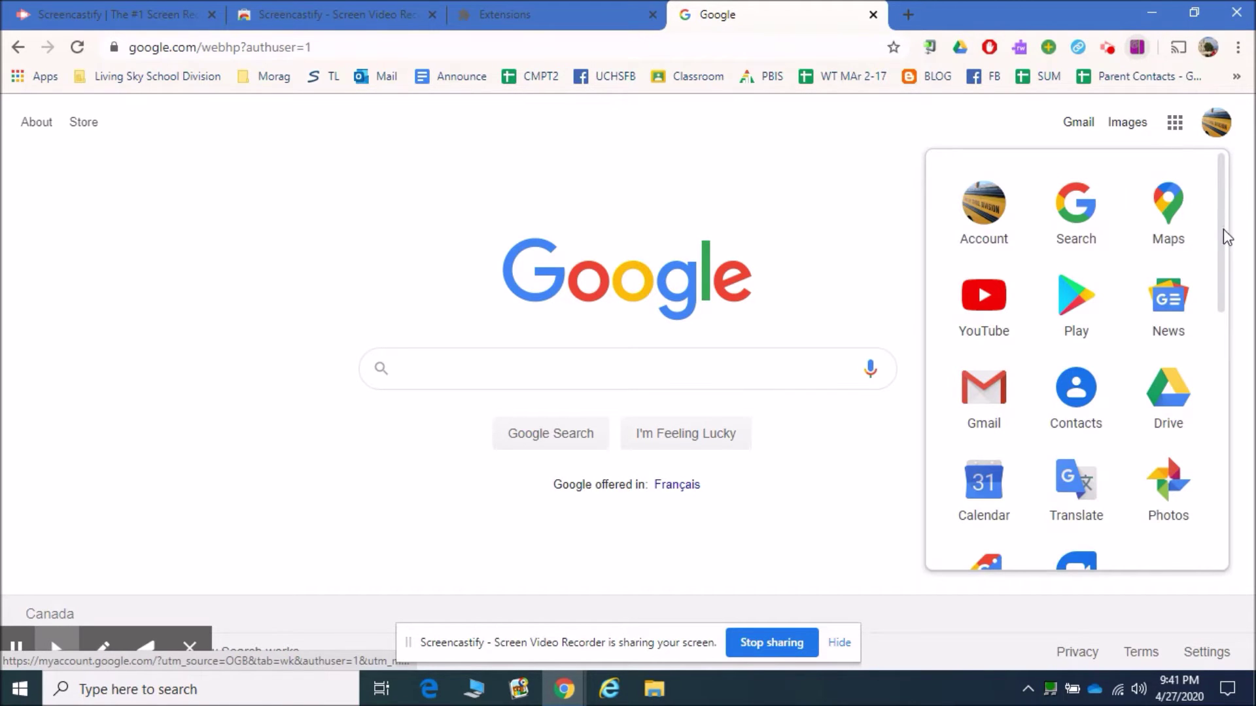
left_click_drag(1224, 236, 1239, 491)
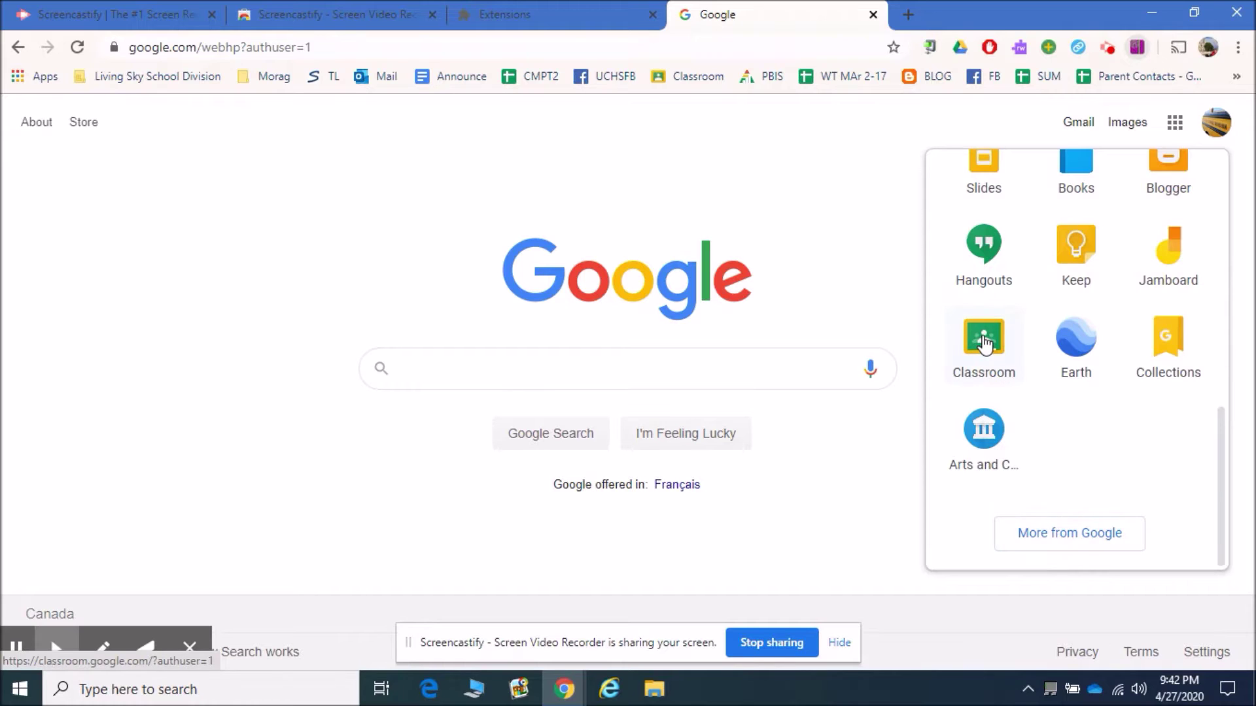
left_click(984, 341)
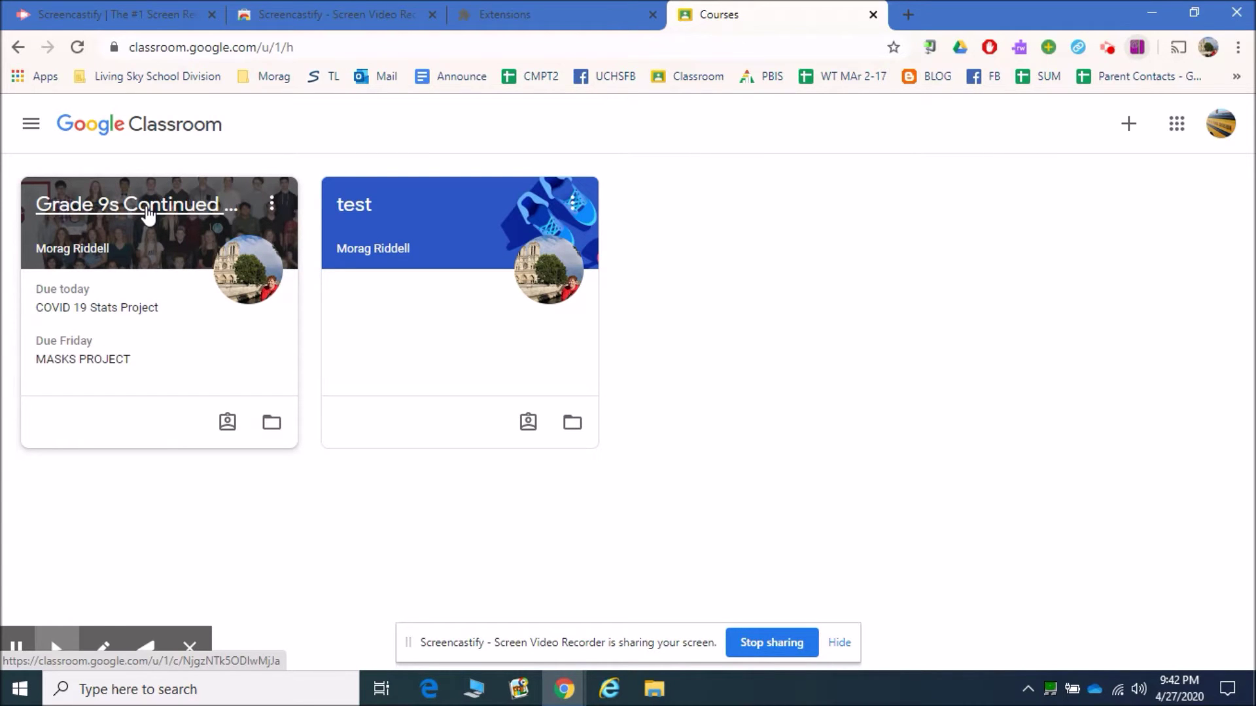
left_click(146, 214)
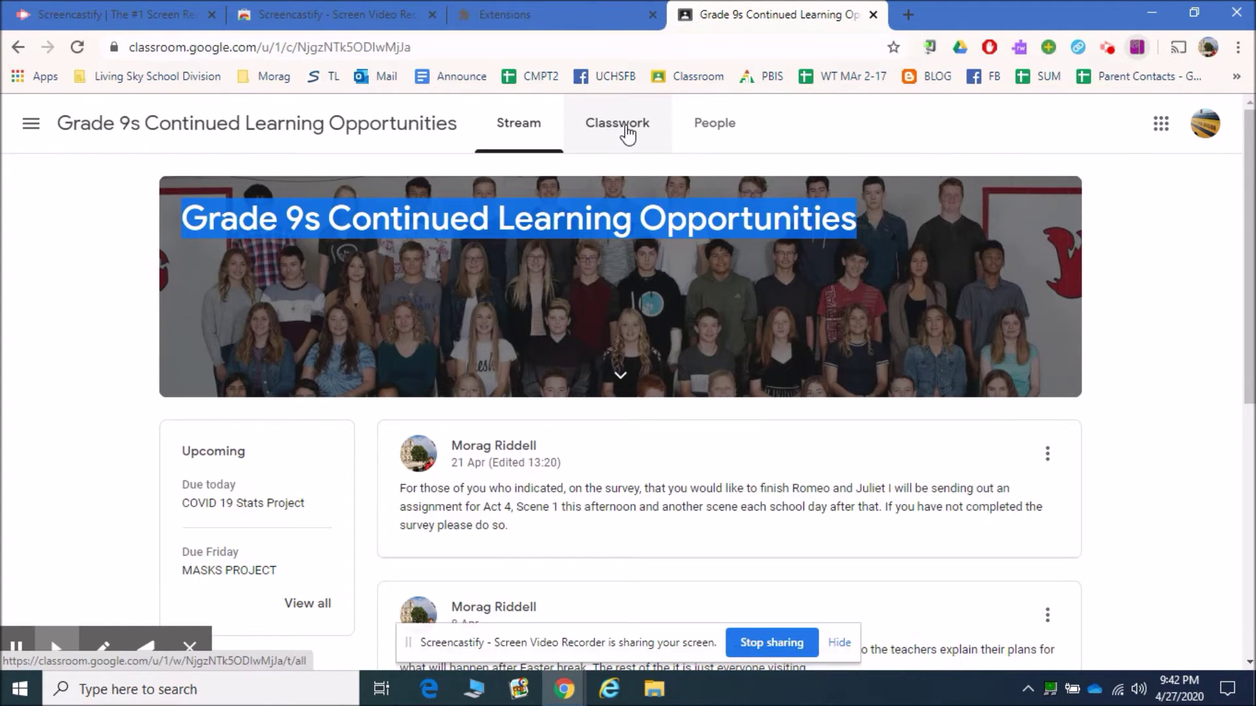
Step: Switch the Grade 9s course to its Classwork page
left_click(627, 134)
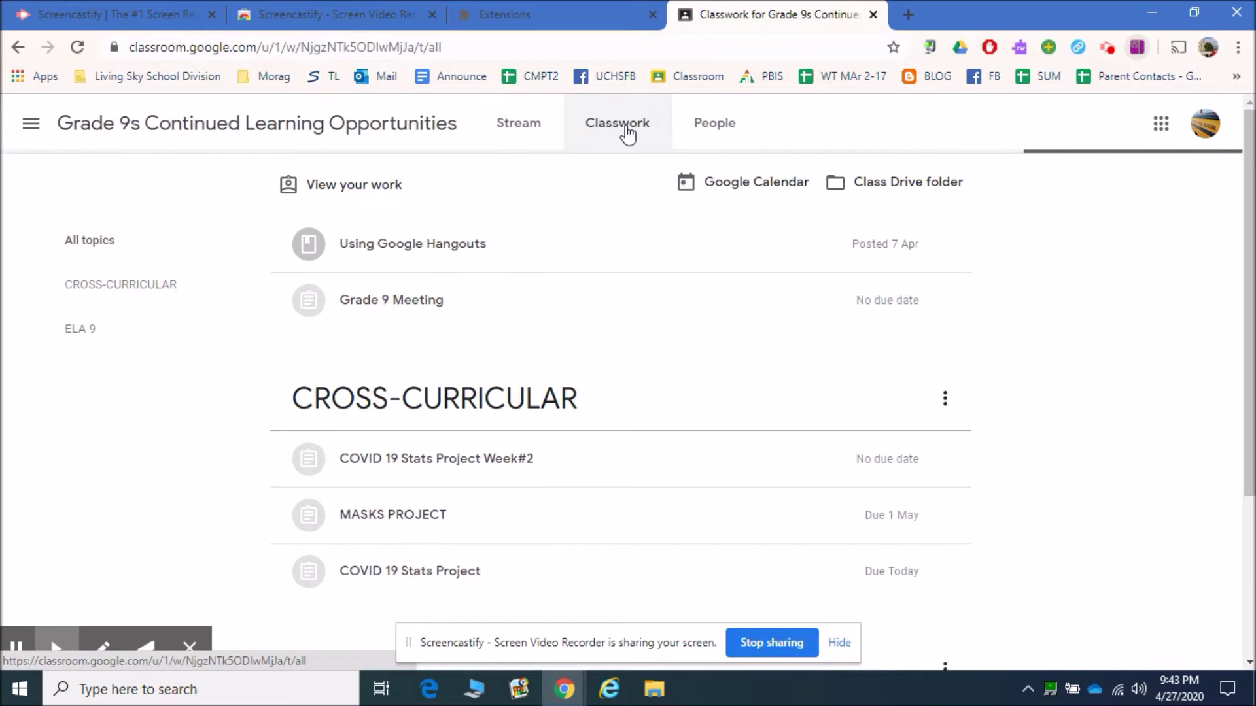
scroll(1252, 232, "down", 1)
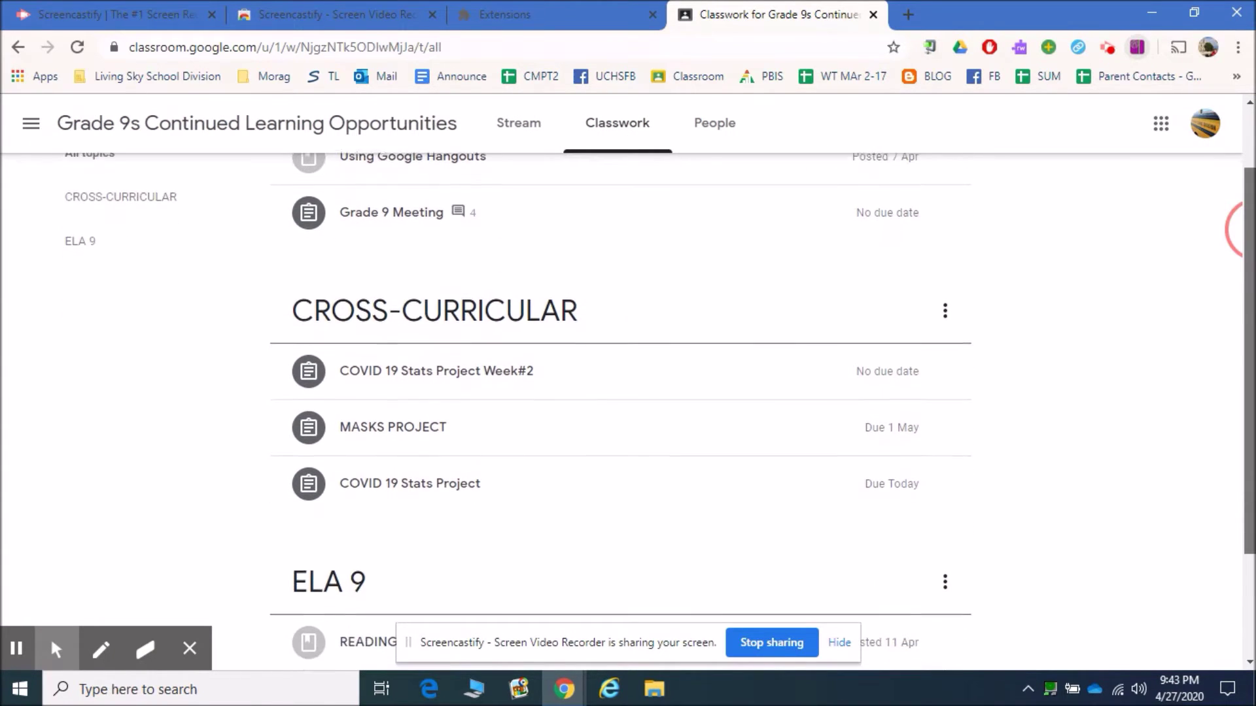
left_click_drag(1238, 230, 1239, 294)
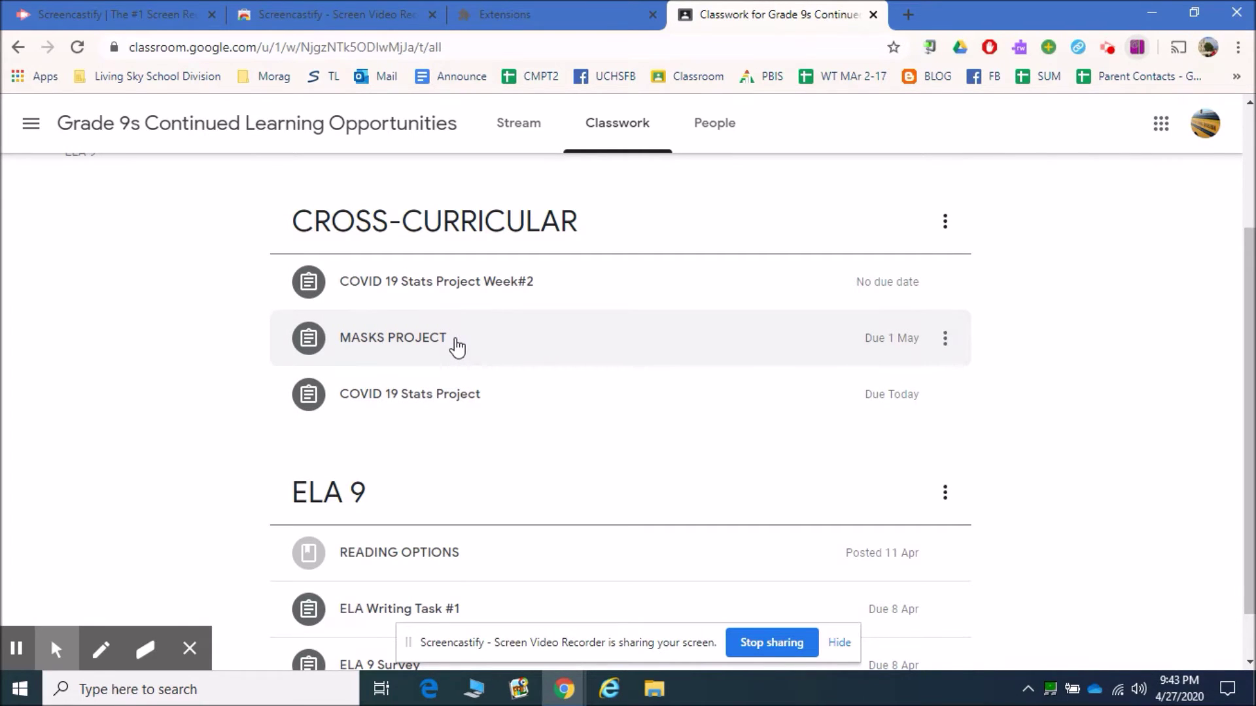
Step: Expand the MASKS PROJECT assignment to reveal its attached Google Docs file
left_click(457, 345)
left_click(457, 346)
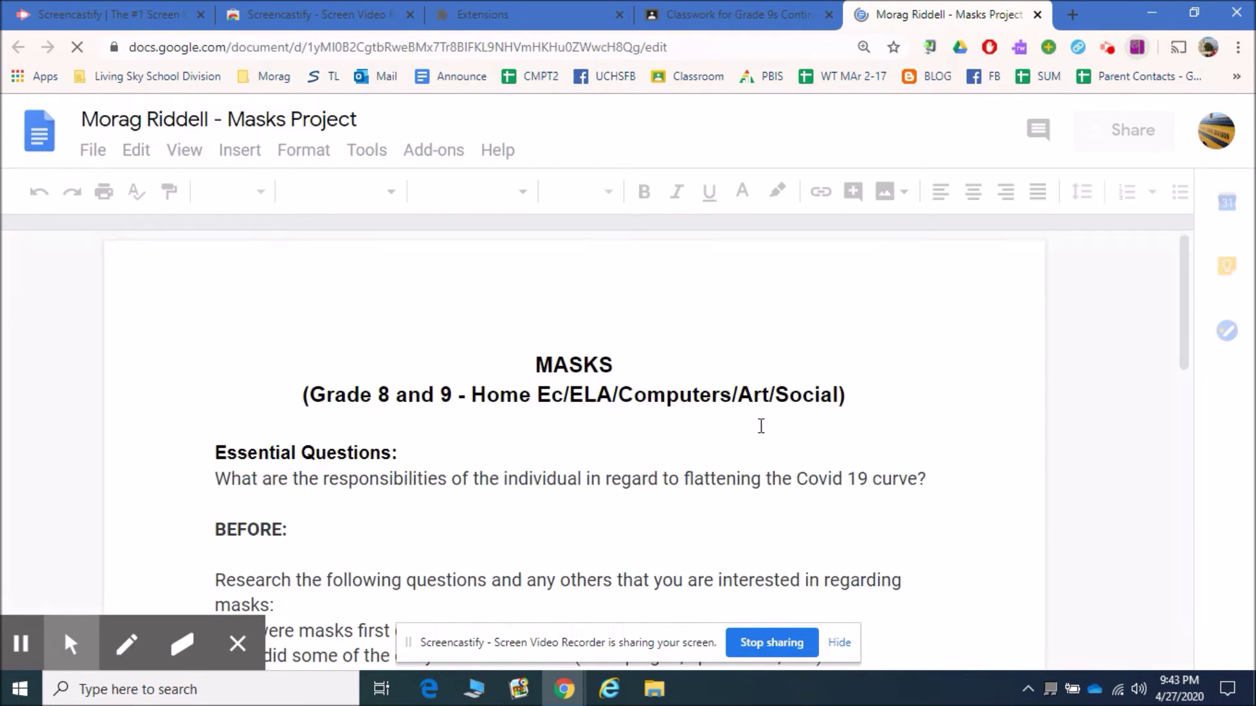
Step: Scroll to the Masks Project task table and select task c's instructions link
left_click(1186, 280)
left_click_drag(1186, 280, 1203, 324)
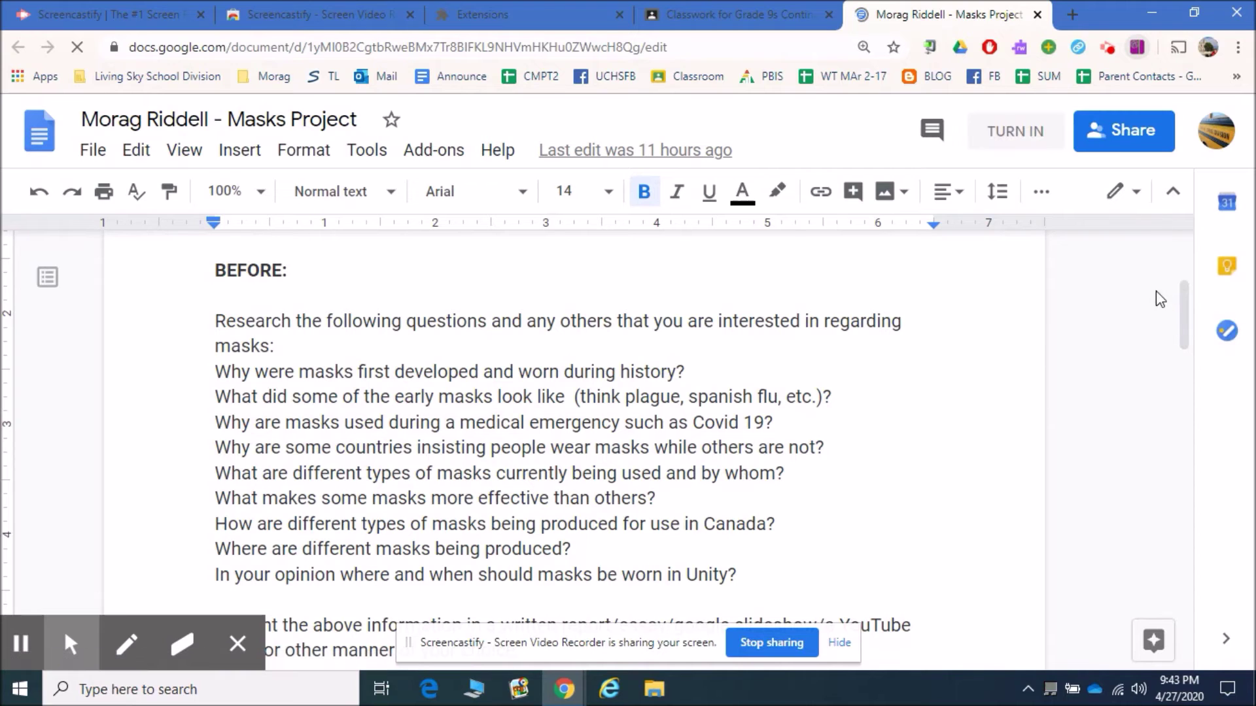
left_click_drag(1187, 315, 1214, 403)
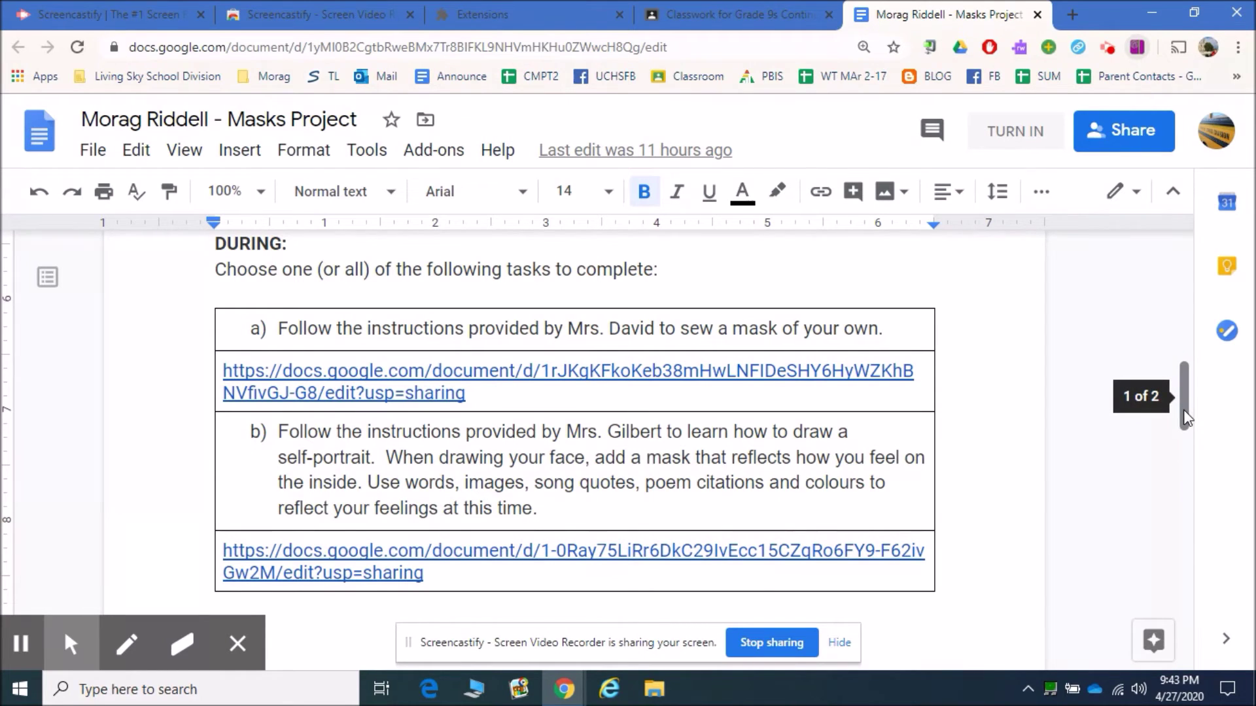
mouse_move(1185, 418)
left_mouse_down()
mouse_move(1214, 457)
mouse_move(1231, 539)
mouse_move(1226, 522)
left_mouse_up()
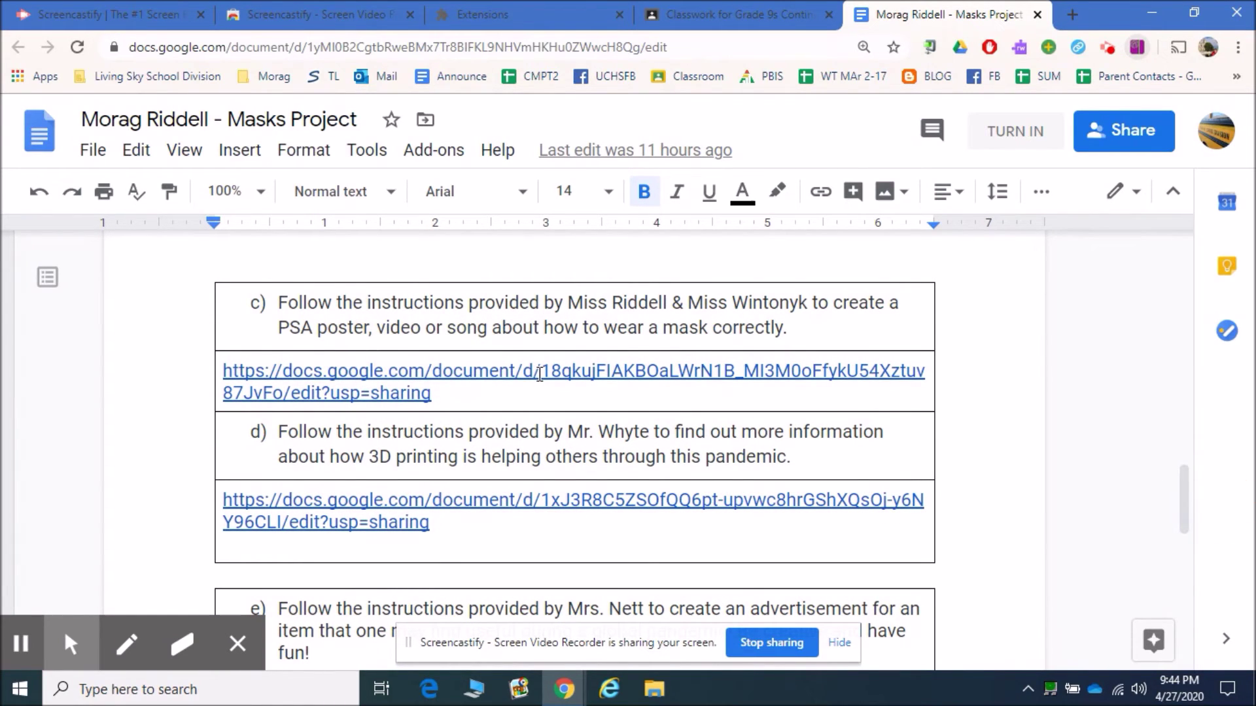
left_click(537, 373)
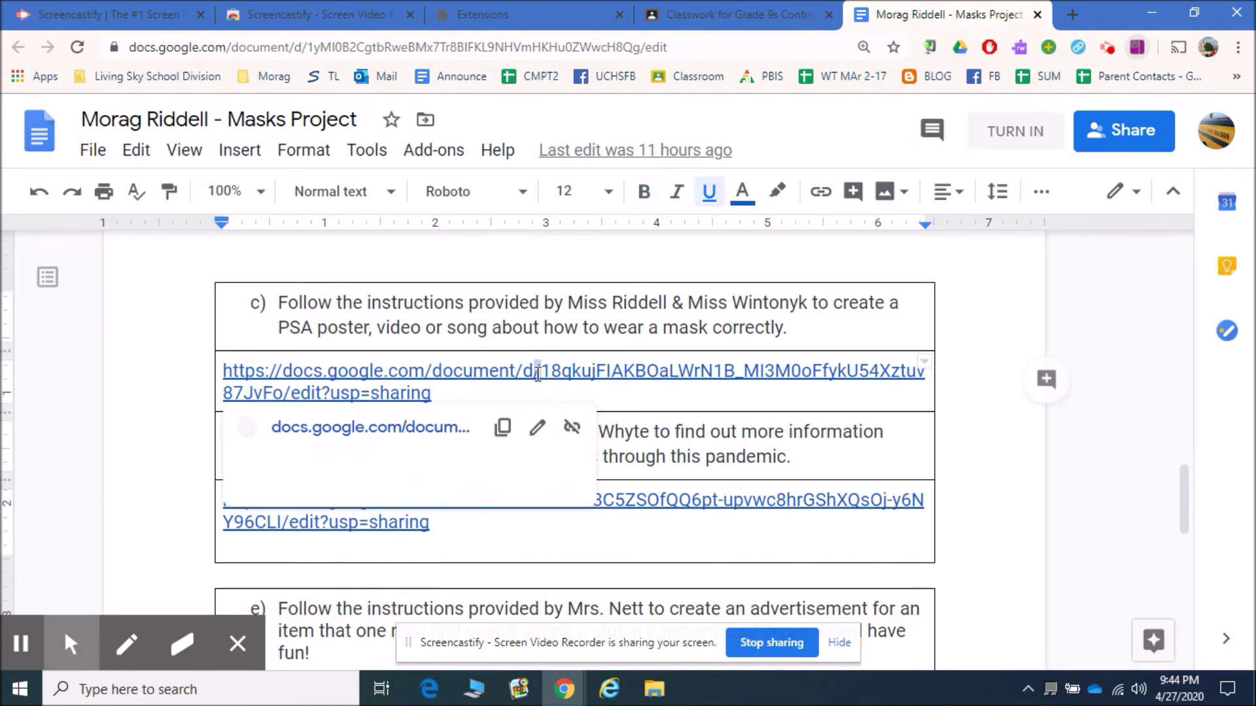
Step: Read the How to Wear a Mask instructions, then return to the Classroom tab
left_click(411, 438)
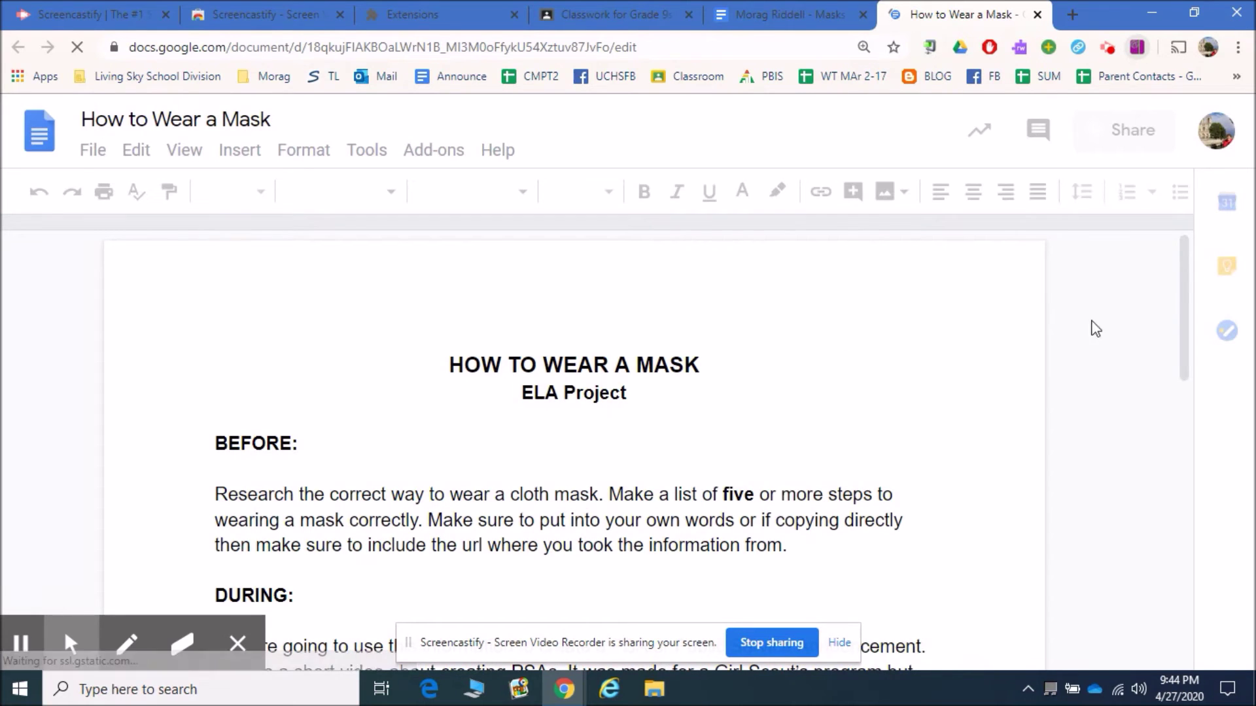
left_click(1183, 284)
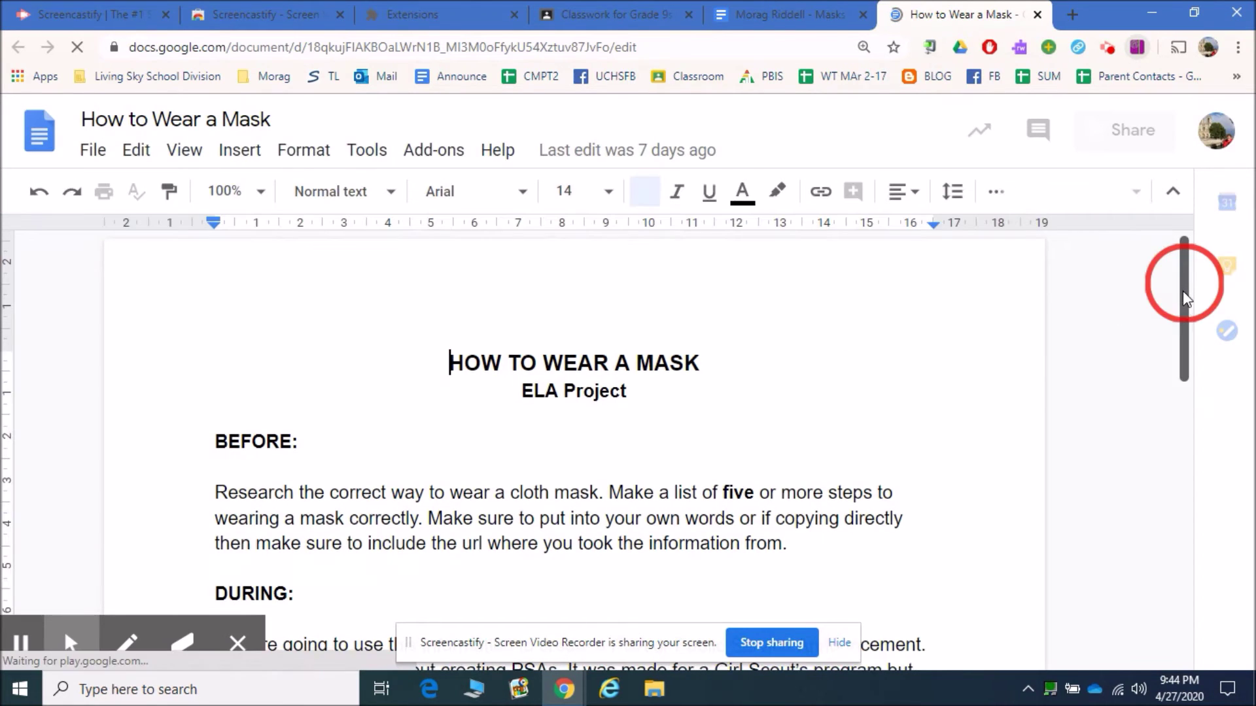
left_click_drag(1188, 310, 1197, 339)
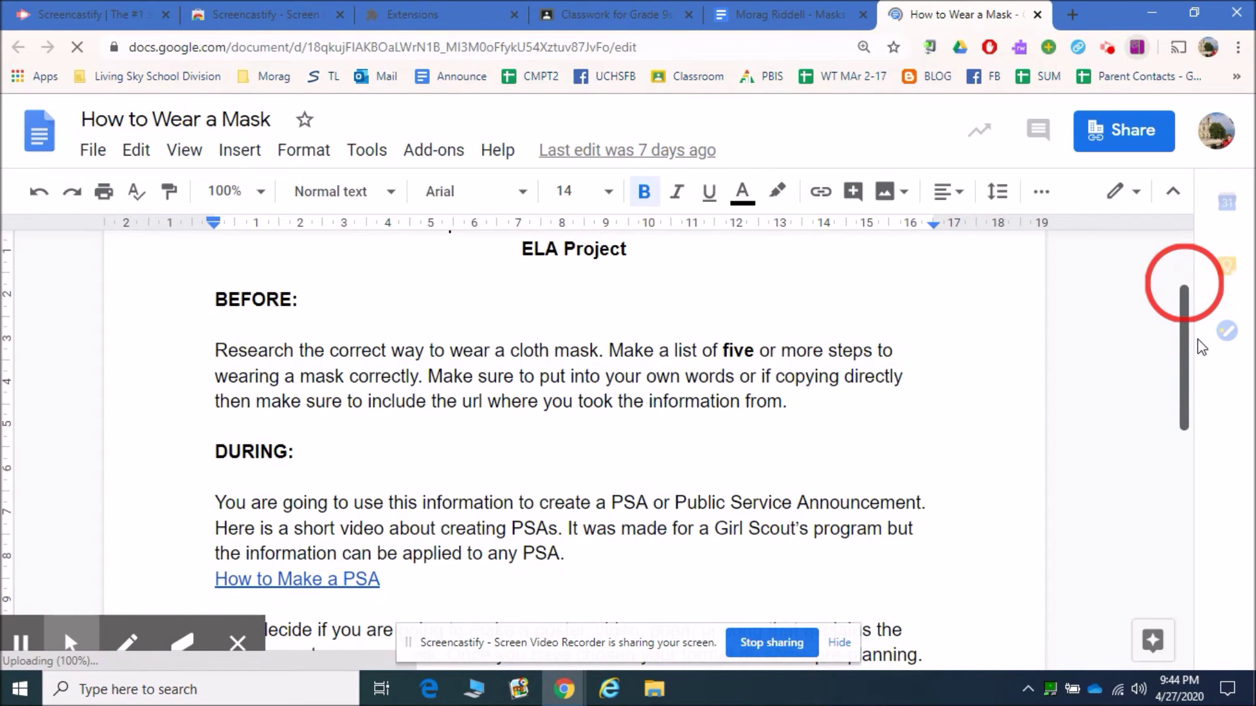
left_click_drag(1198, 339, 1202, 357)
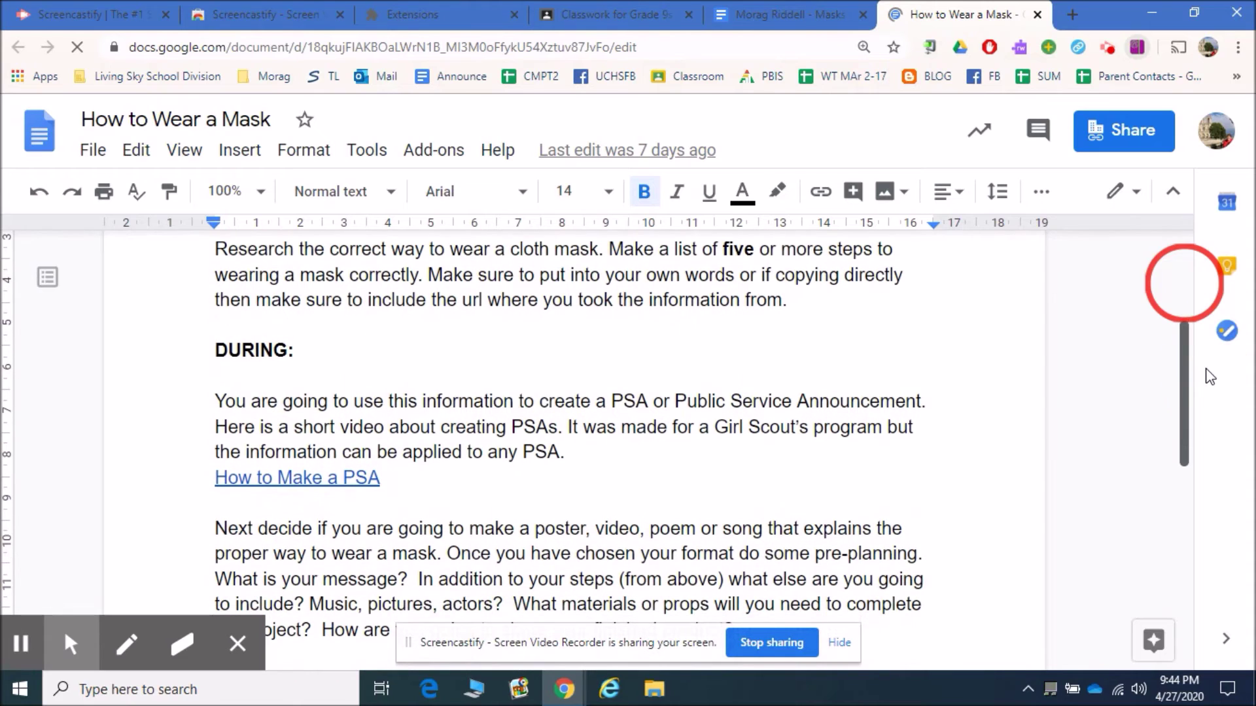
left_click_drag(1202, 357, 1207, 378)
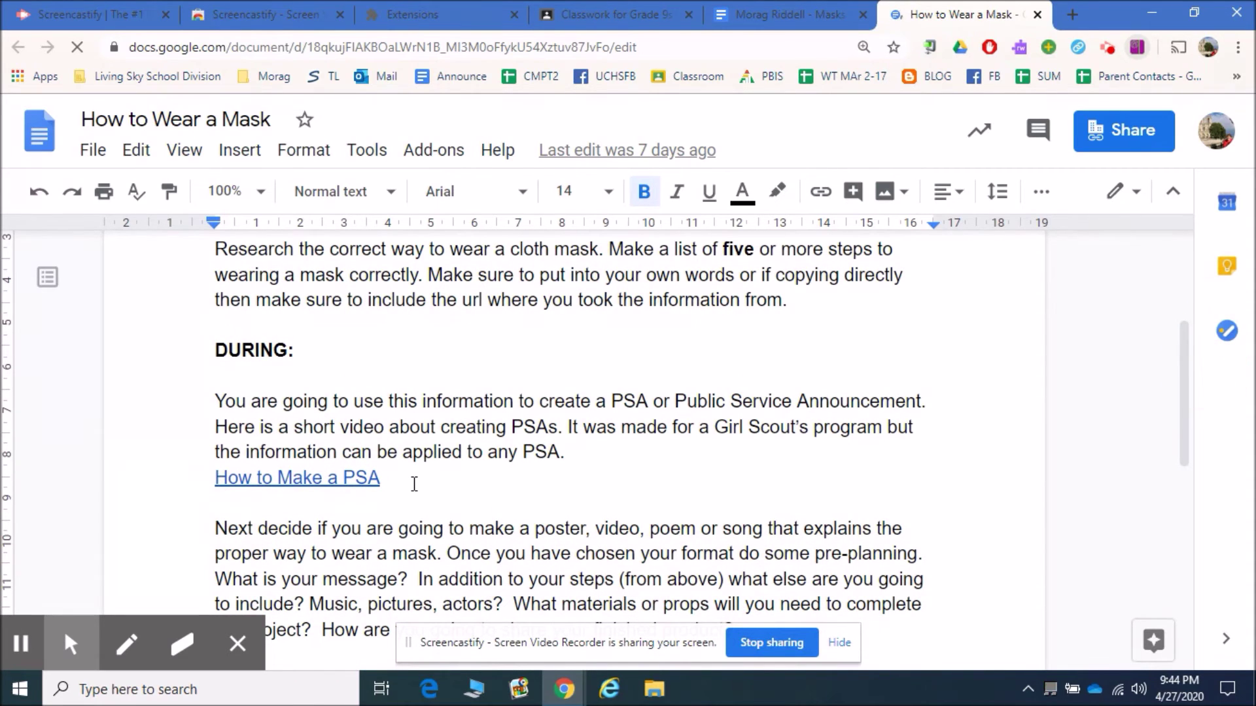
left_click_drag(1186, 402, 1197, 446)
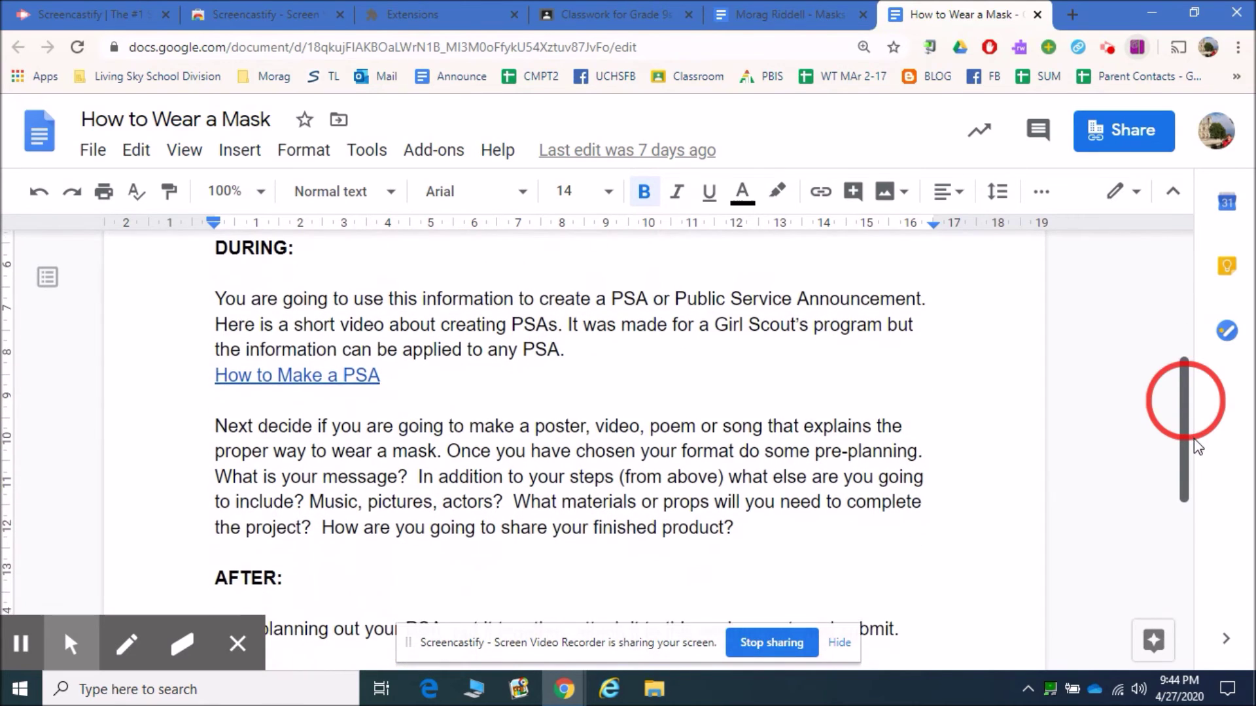
left_click_drag(1197, 447, 1198, 483)
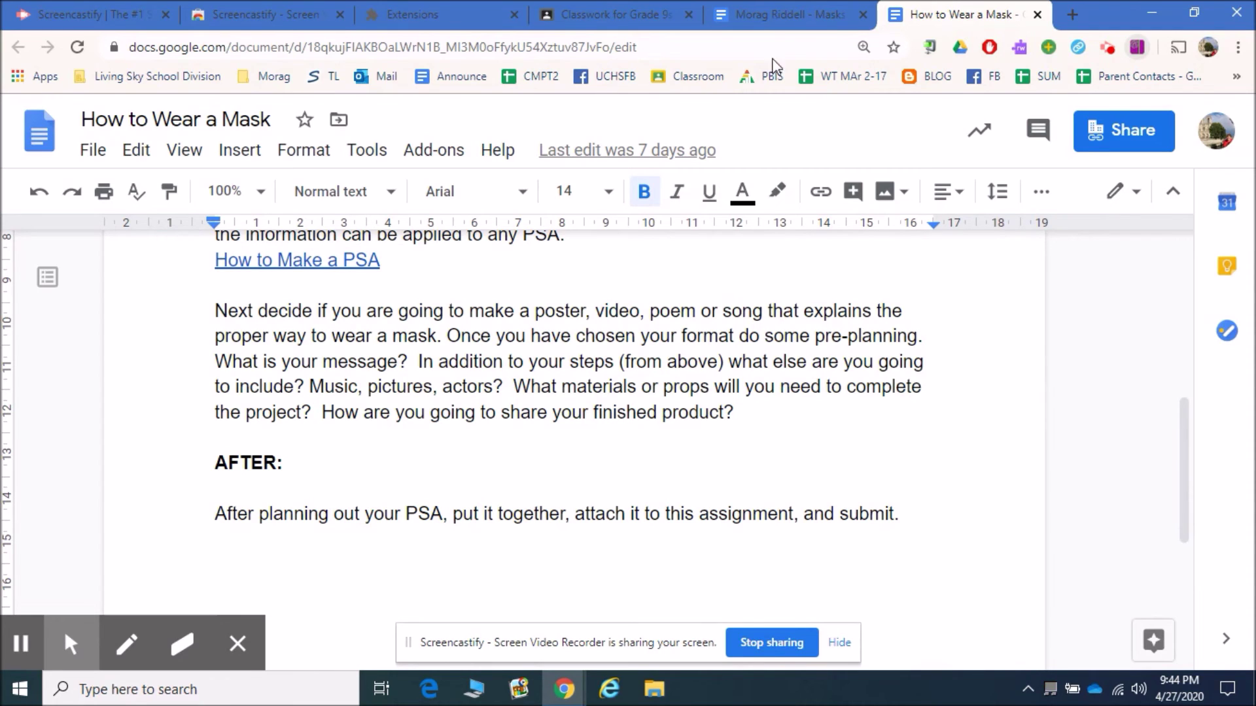
left_click(606, 34)
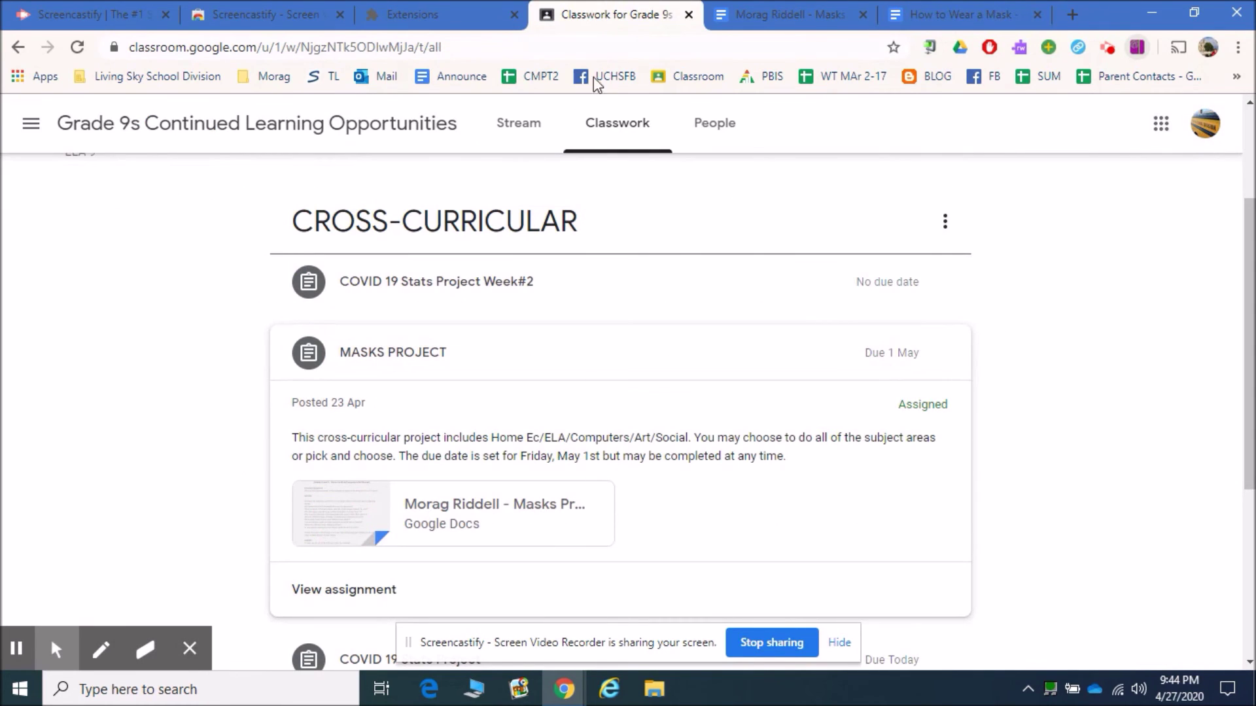